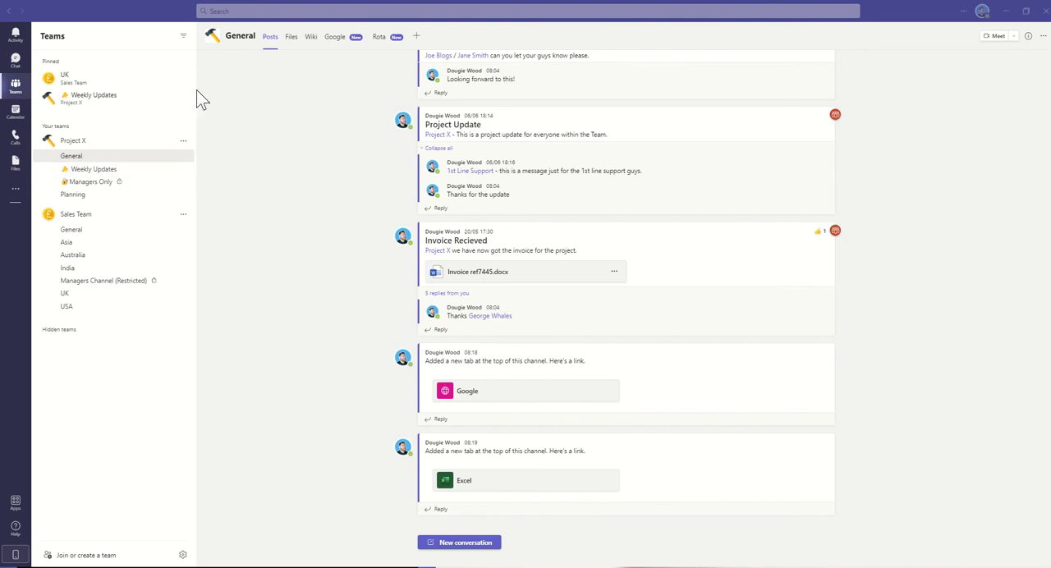
# - Enter / in the command box to list all available slash commands
pyautogui.click(251, 10)
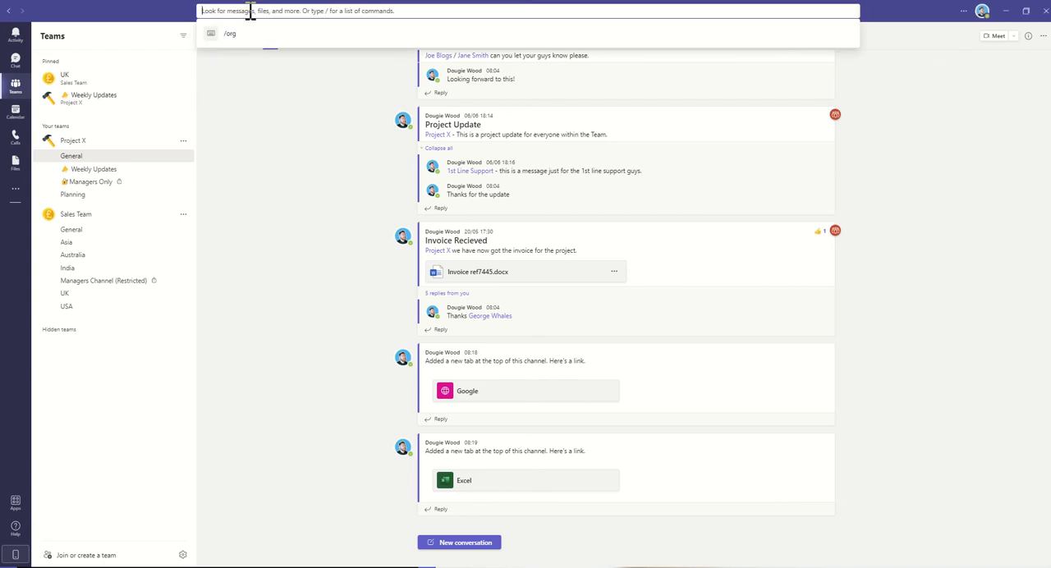
pyautogui.write('/')
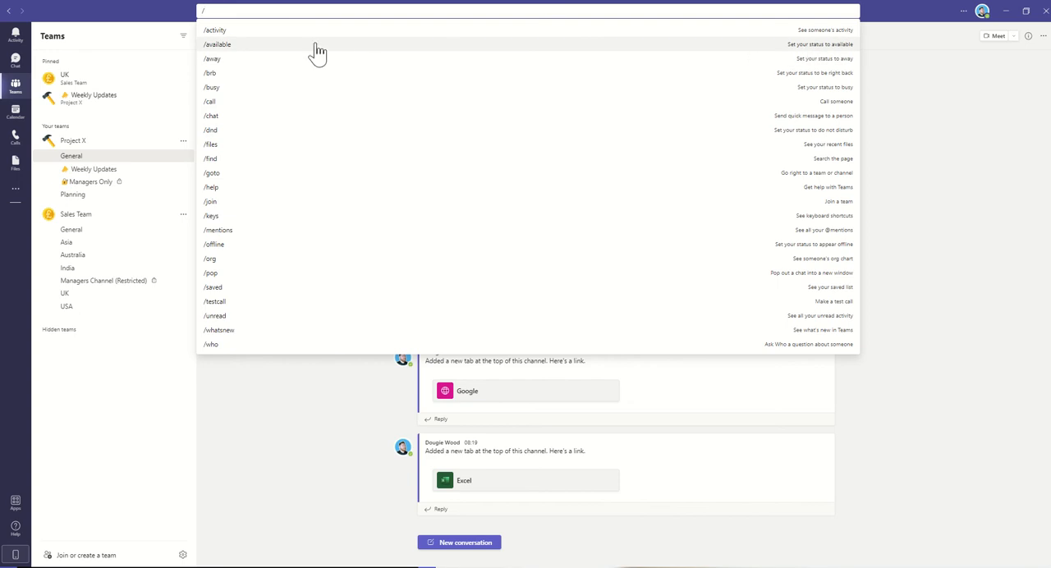
# - Set status to busy with /busy, back to available with /available, then reopen the command list
pyautogui.click(238, 87)
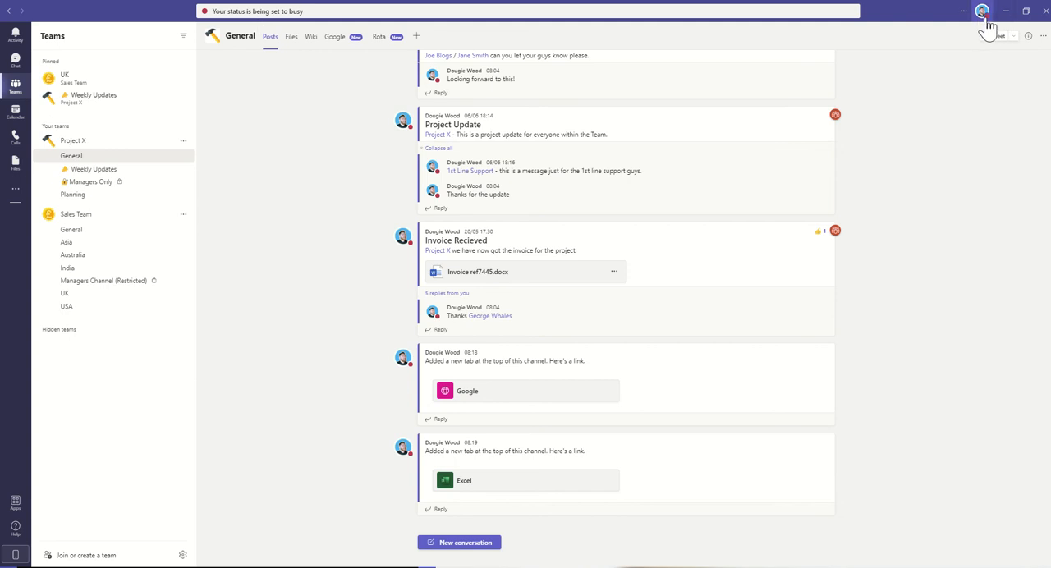
pyautogui.click(292, 12)
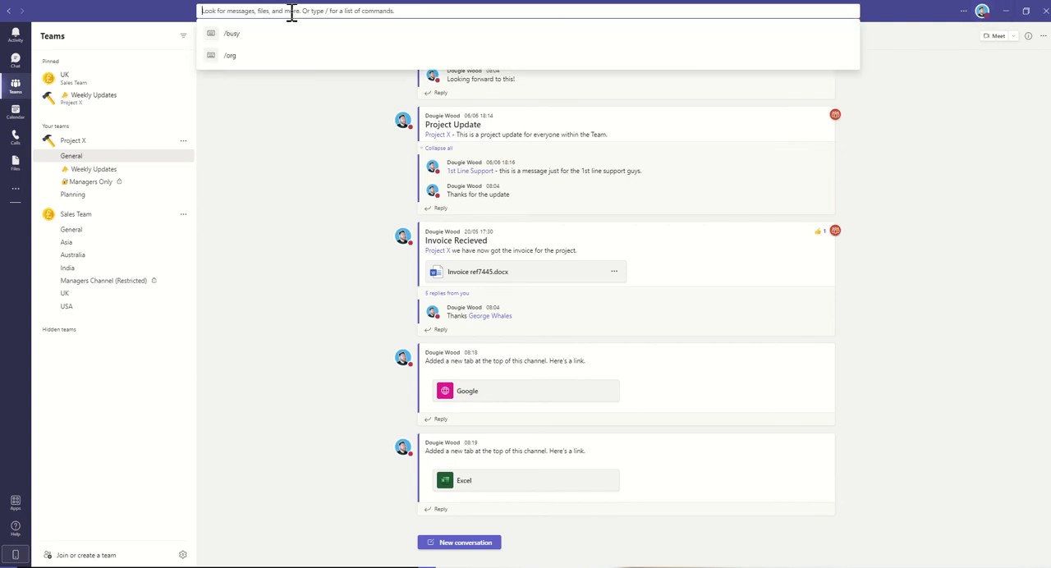
pyautogui.write('/')
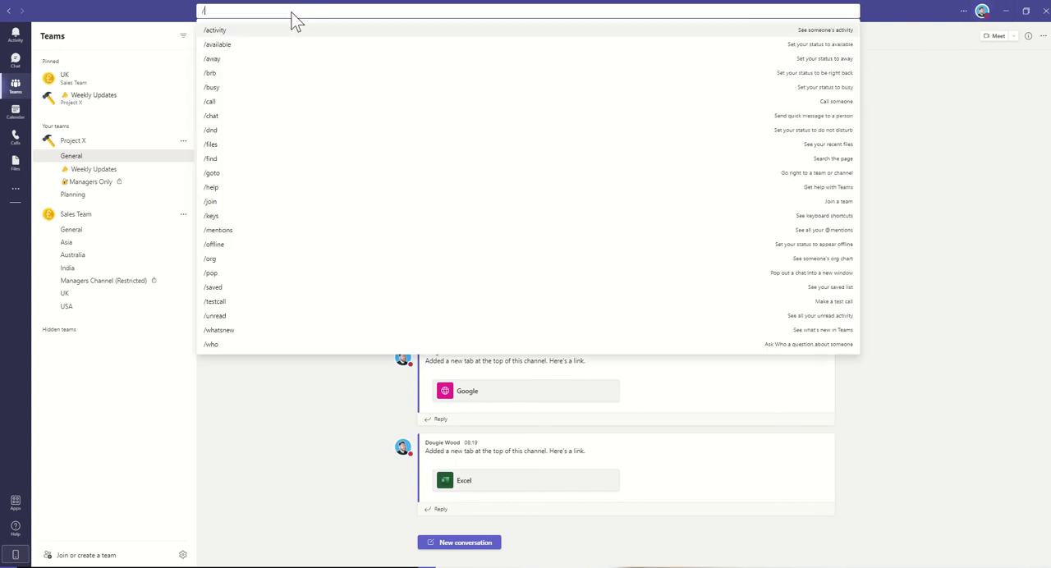
pyautogui.click(254, 46)
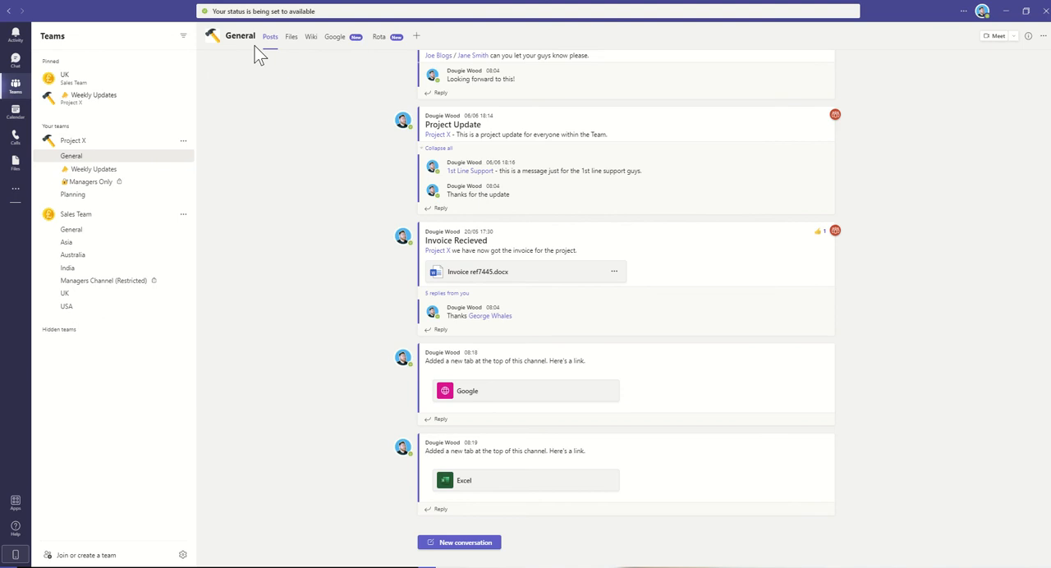
pyautogui.click(371, 13)
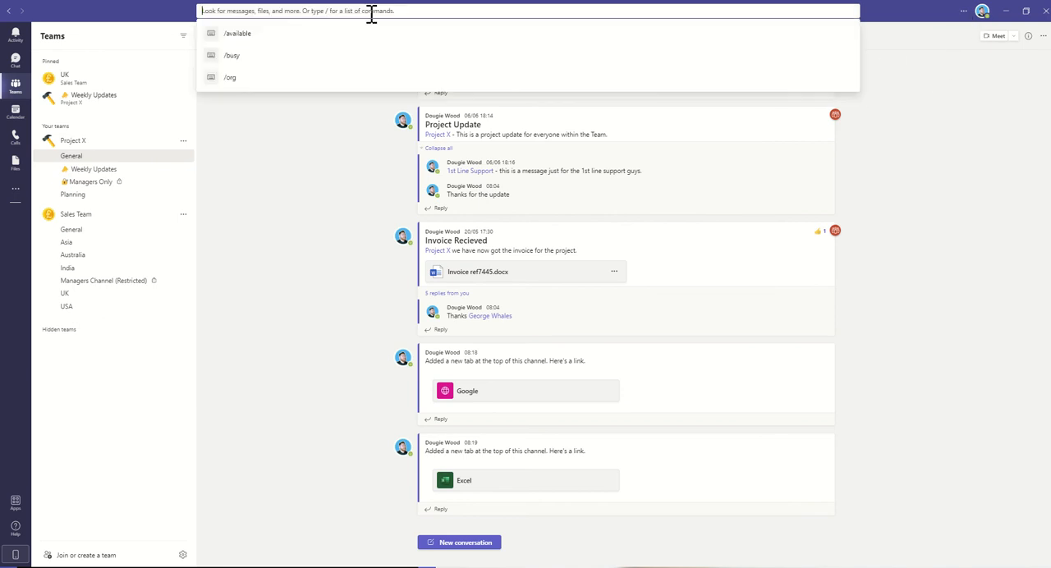
pyautogui.write('/')
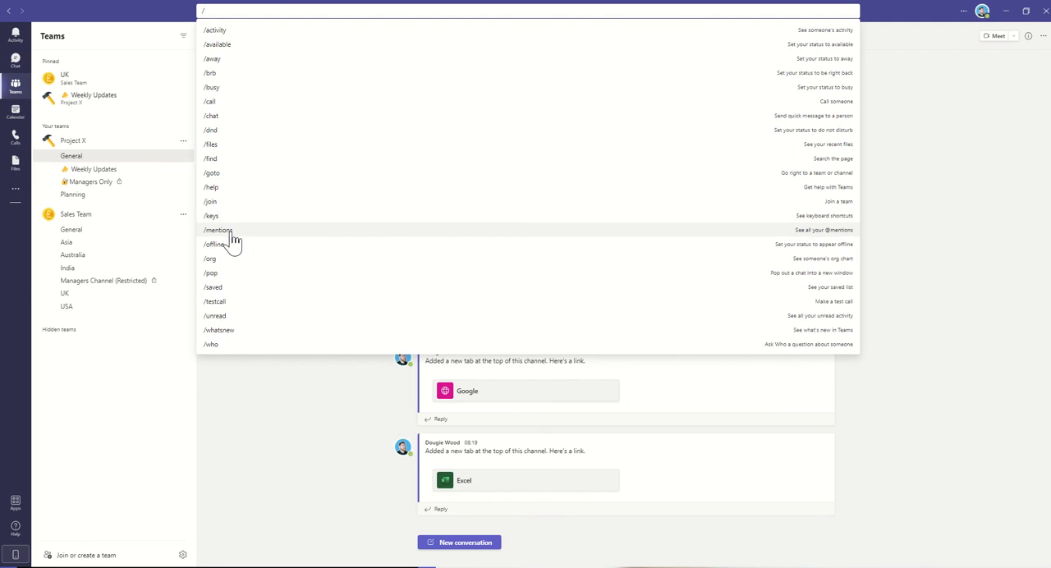
# - Run /mentions, view both posts where George mentioned you, then reopen the command list
pyautogui.click(252, 242)
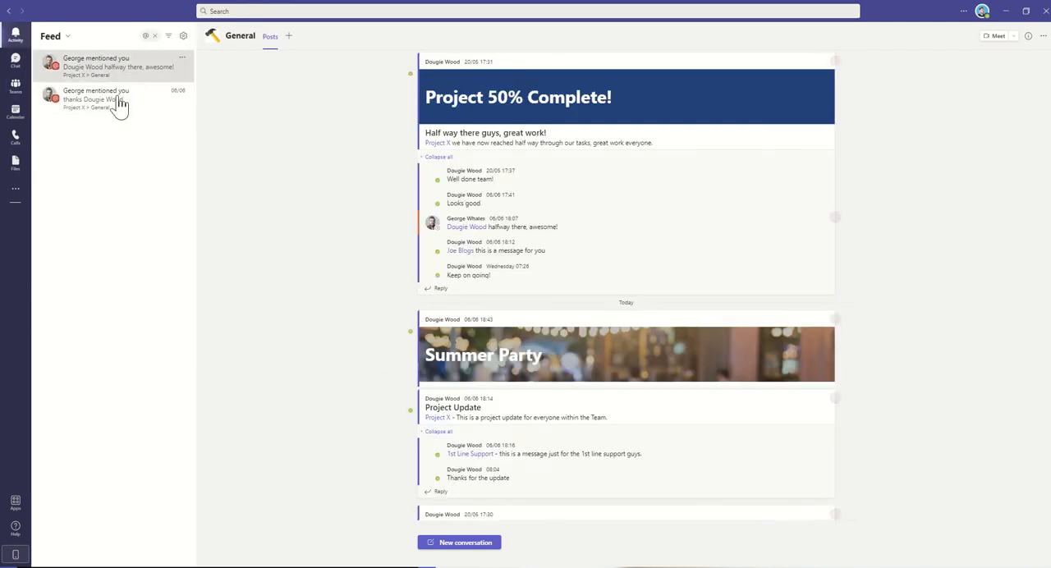
pyautogui.click(113, 98)
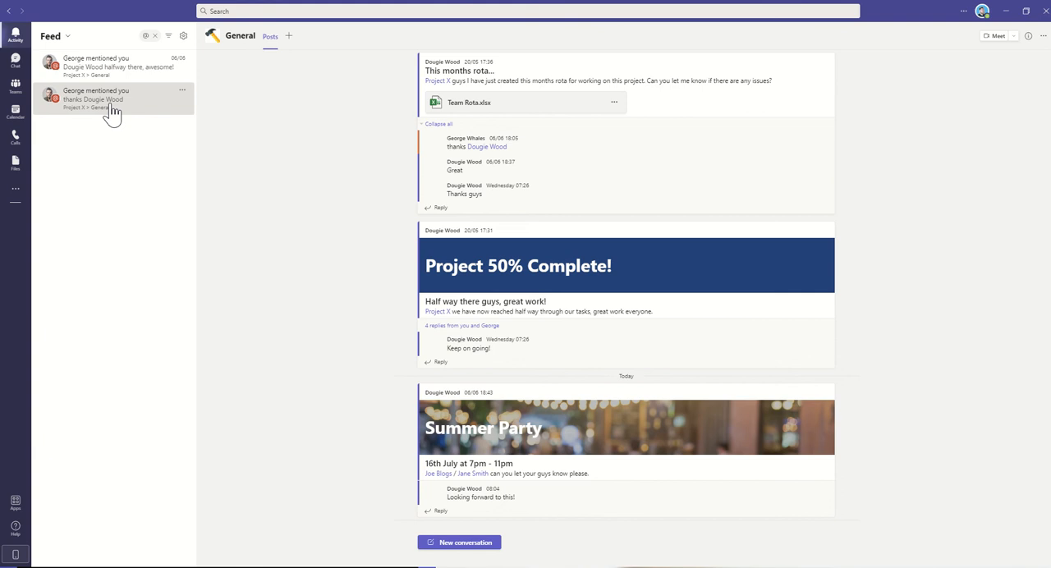
pyautogui.click(112, 67)
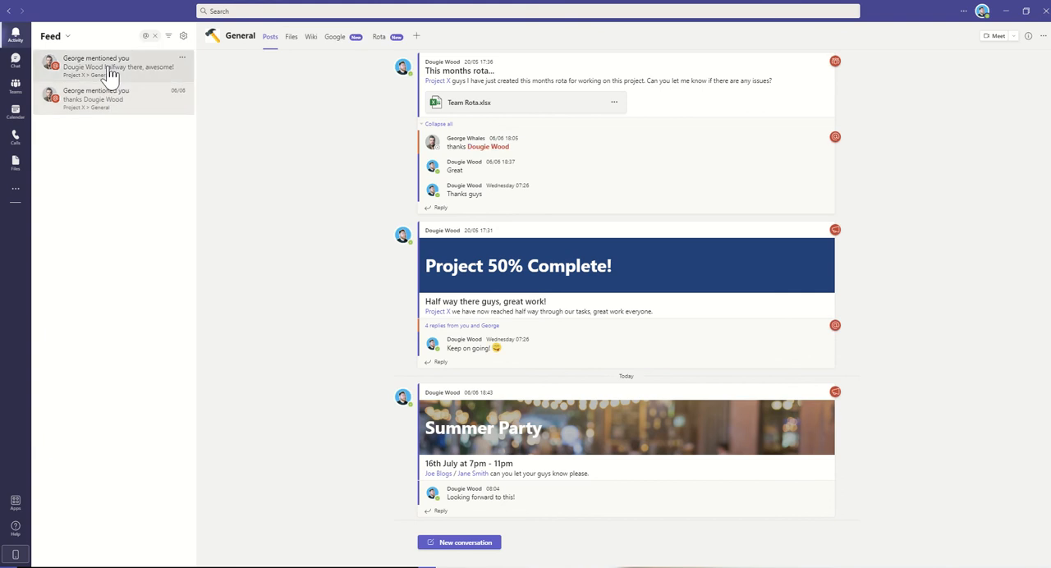
pyautogui.click(275, 11)
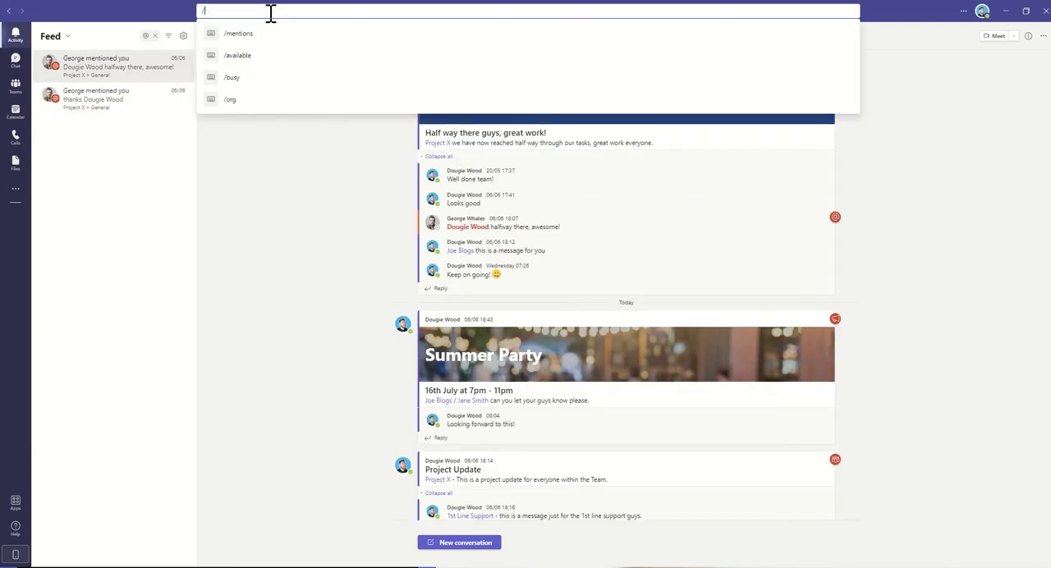
pyautogui.write('/')
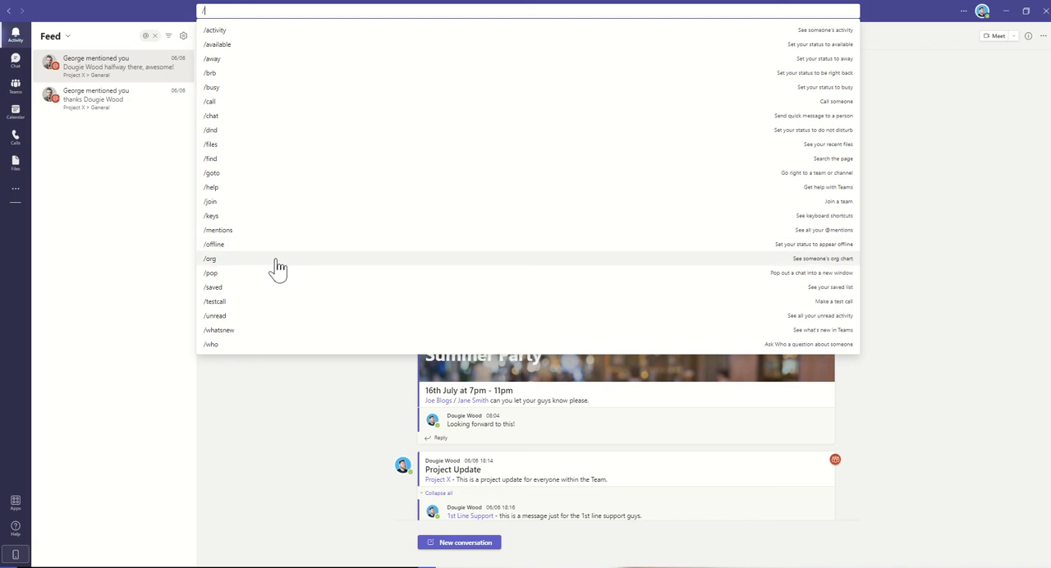
pyautogui.click(279, 261)
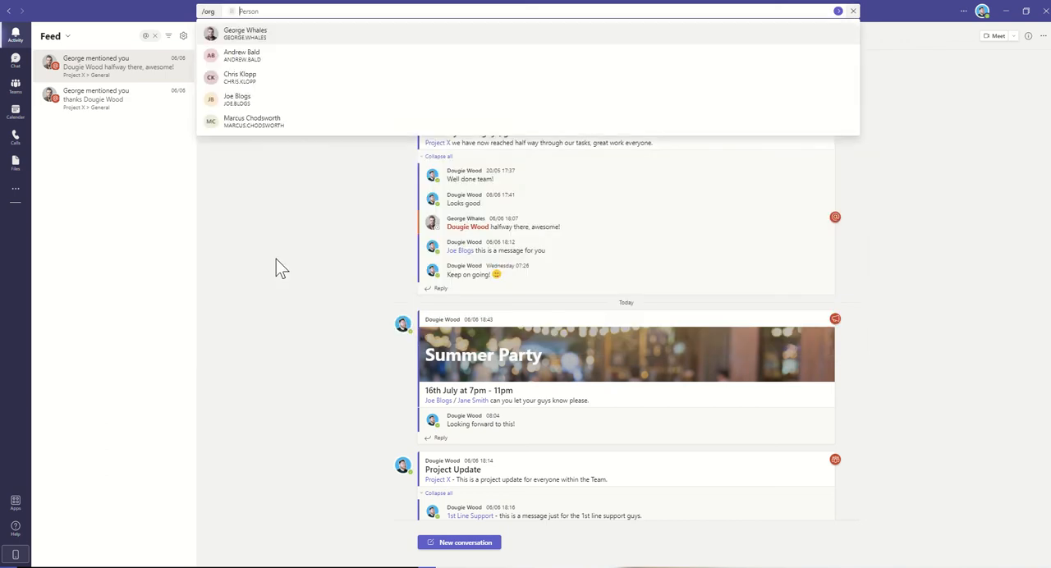
pyautogui.write('ge')
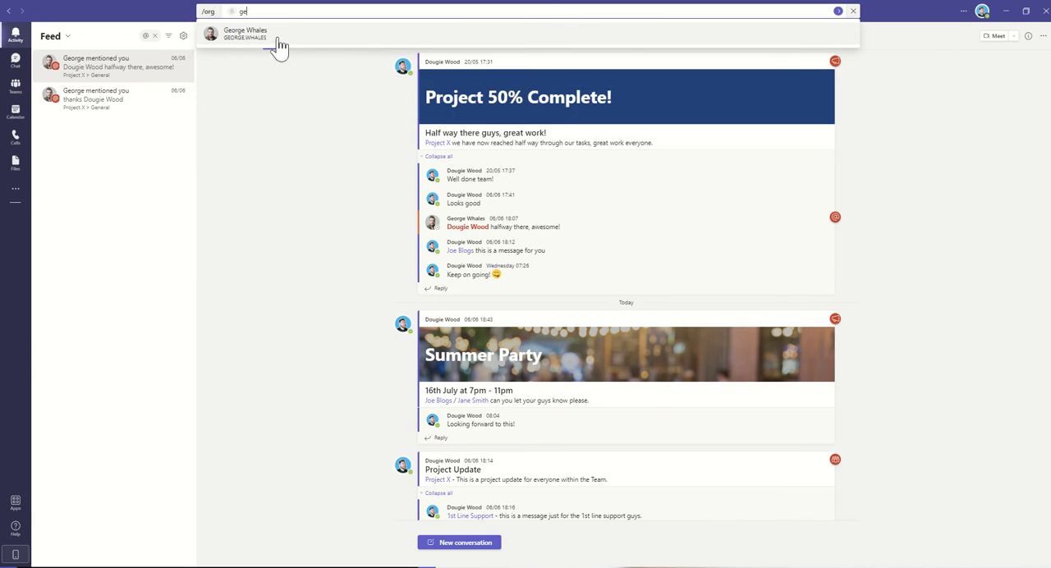
pyautogui.click(247, 32)
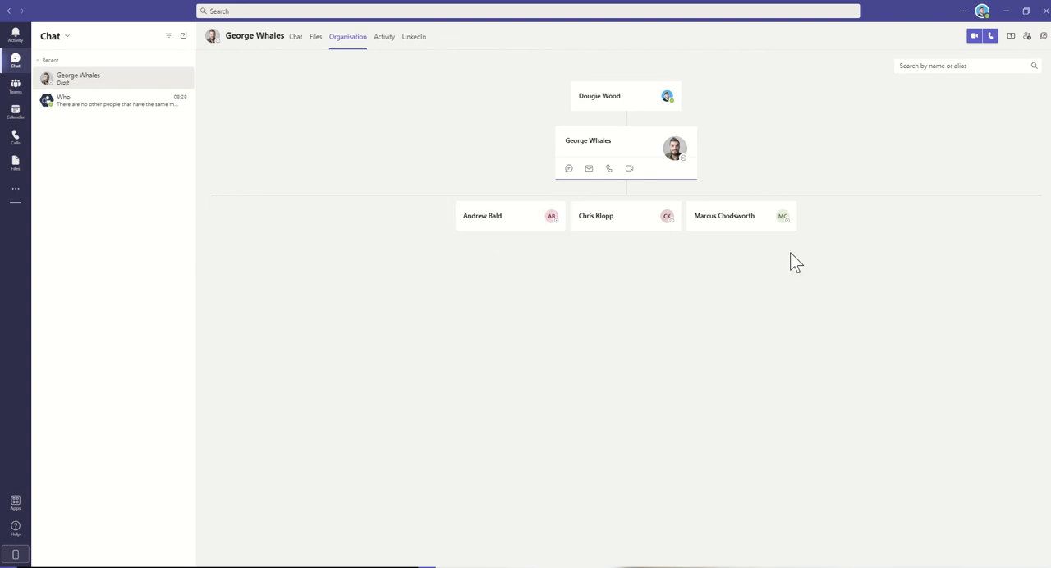
pyautogui.click(627, 221)
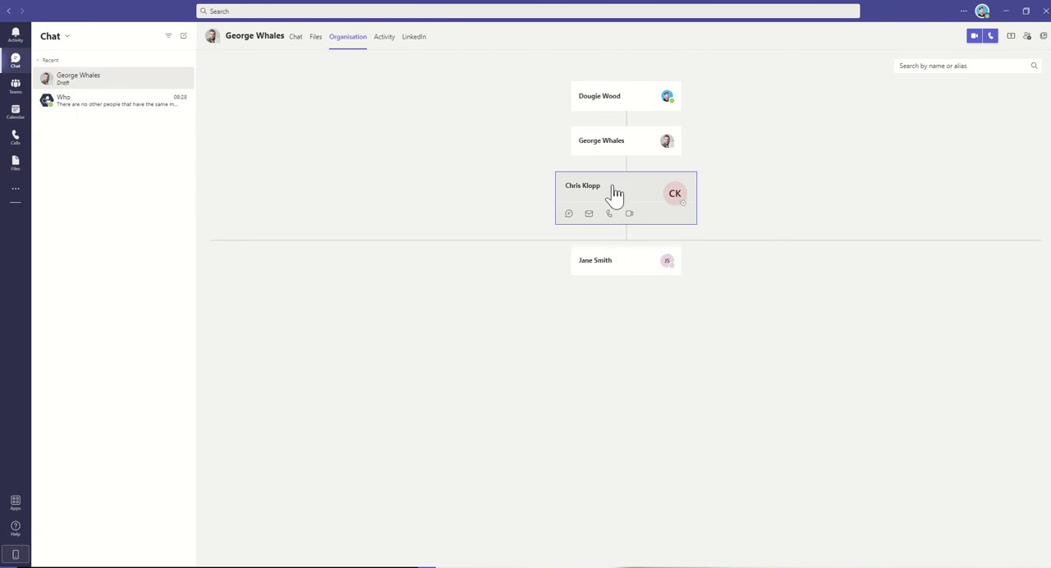
pyautogui.click(622, 141)
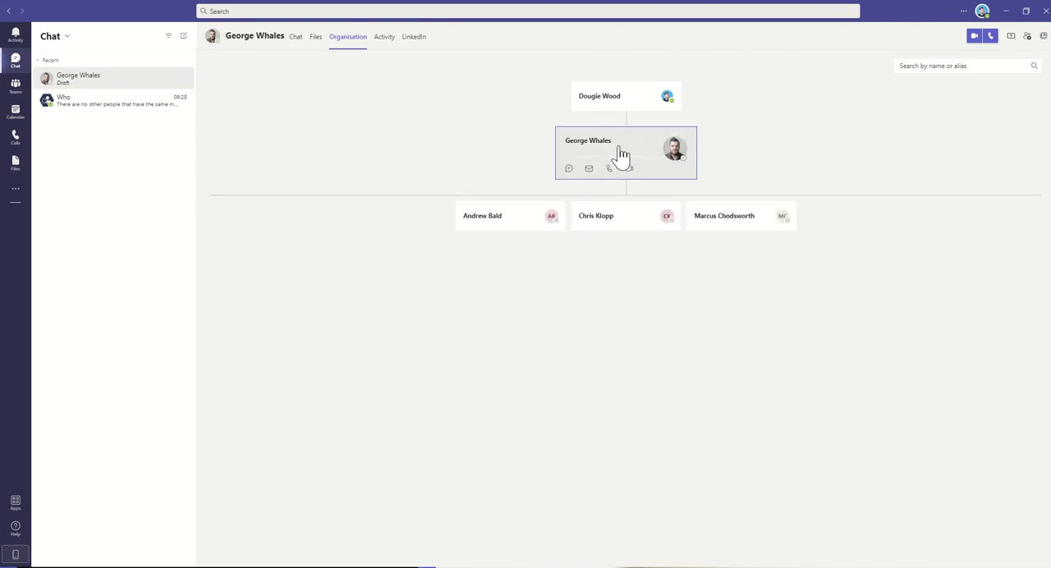
pyautogui.click(282, 11)
pyautogui.write('/')
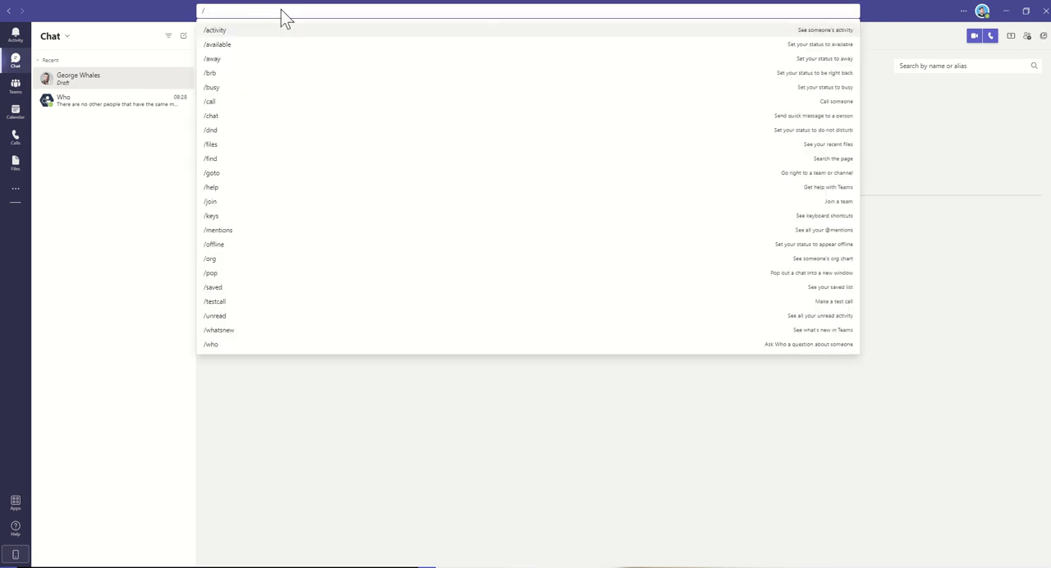
pyautogui.click(247, 274)
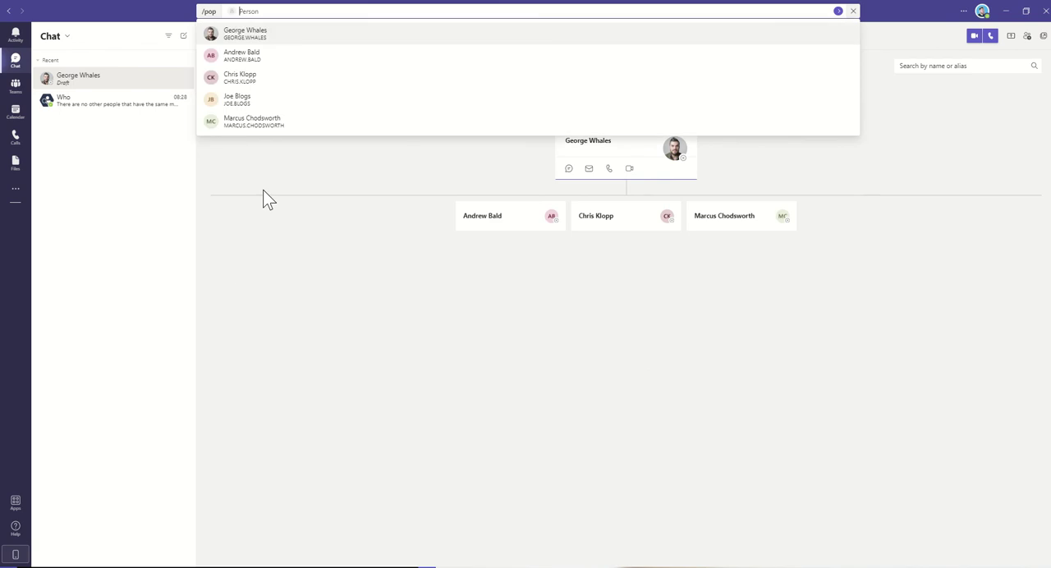
pyautogui.click(271, 76)
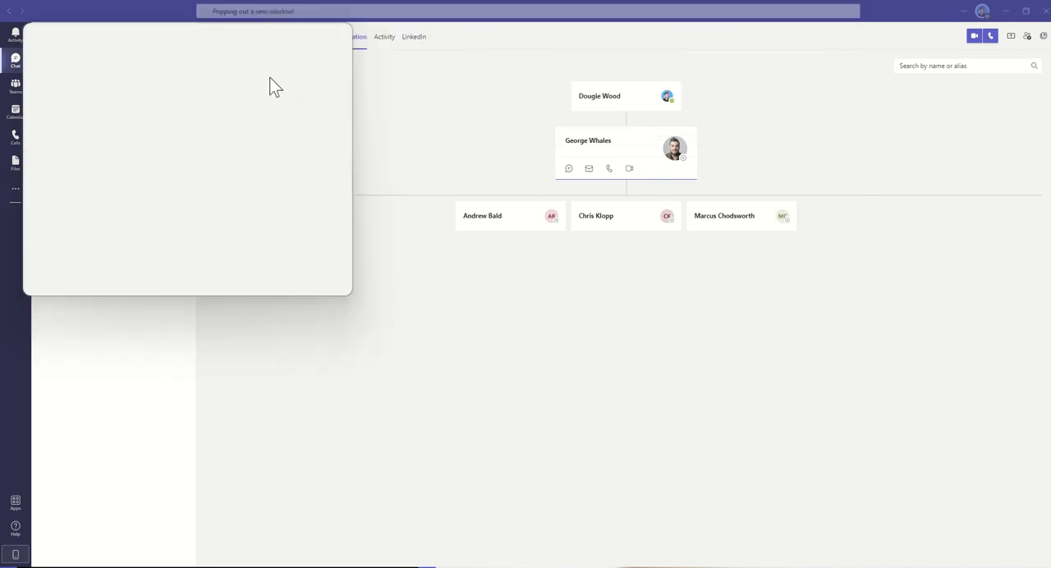
pyautogui.moveTo(197, 31); pyautogui.dragTo(614, 88)
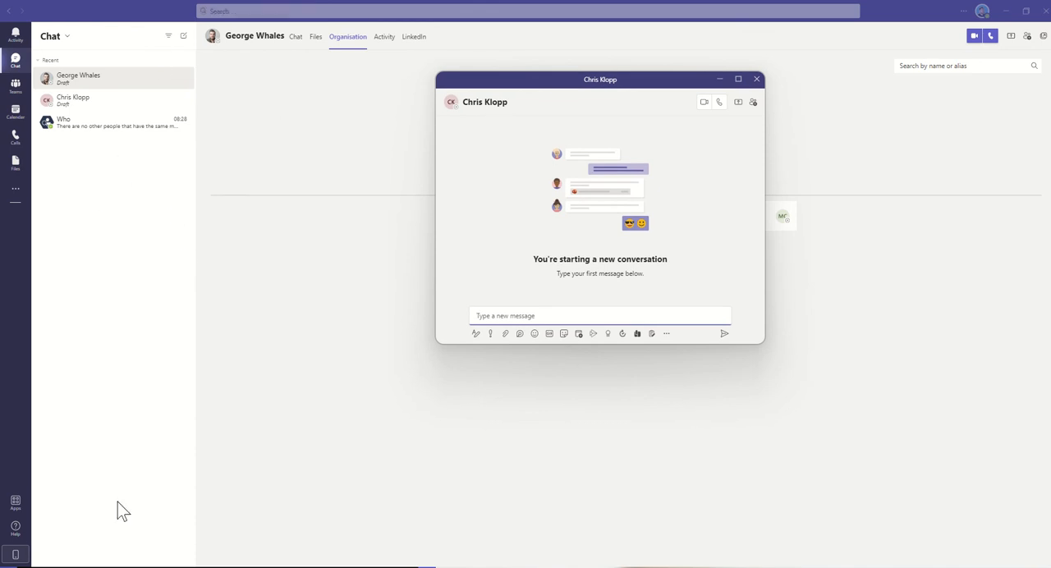
pyautogui.moveTo(497, 82)
pyautogui.mouseDown()
pyautogui.moveTo(292, 125)
pyautogui.moveTo(298, 119)
pyautogui.mouseUp()
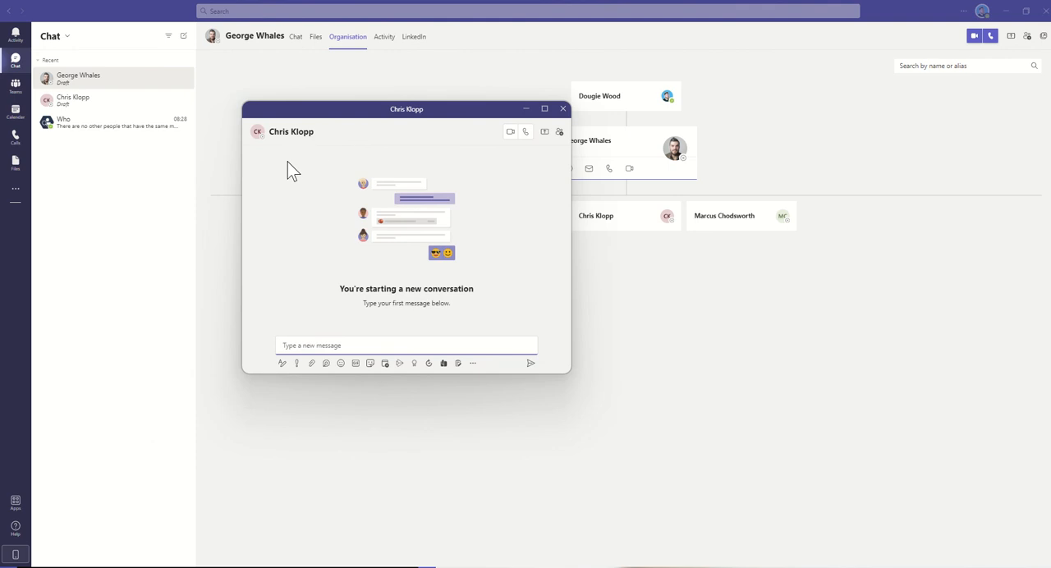
pyautogui.write('Ho')
pyautogui.write('i')
pyautogui.press('Return')
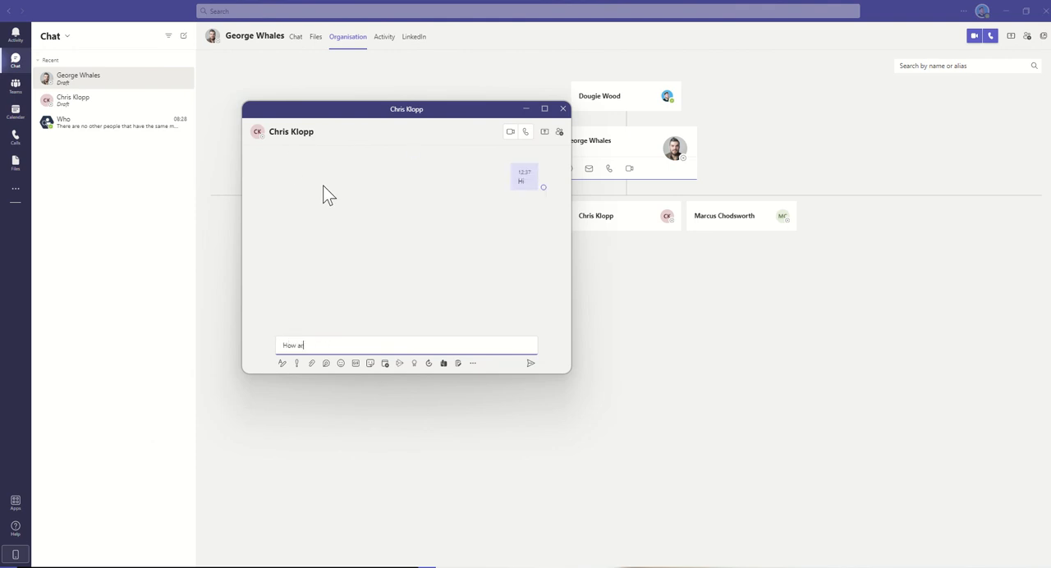
pyautogui.write('you')
pyautogui.press('BackSpace')
pyautogui.press('BackSpace')
pyautogui.press('BackSpace')
pyautogui.click(563, 109)
pyautogui.click(233, 11)
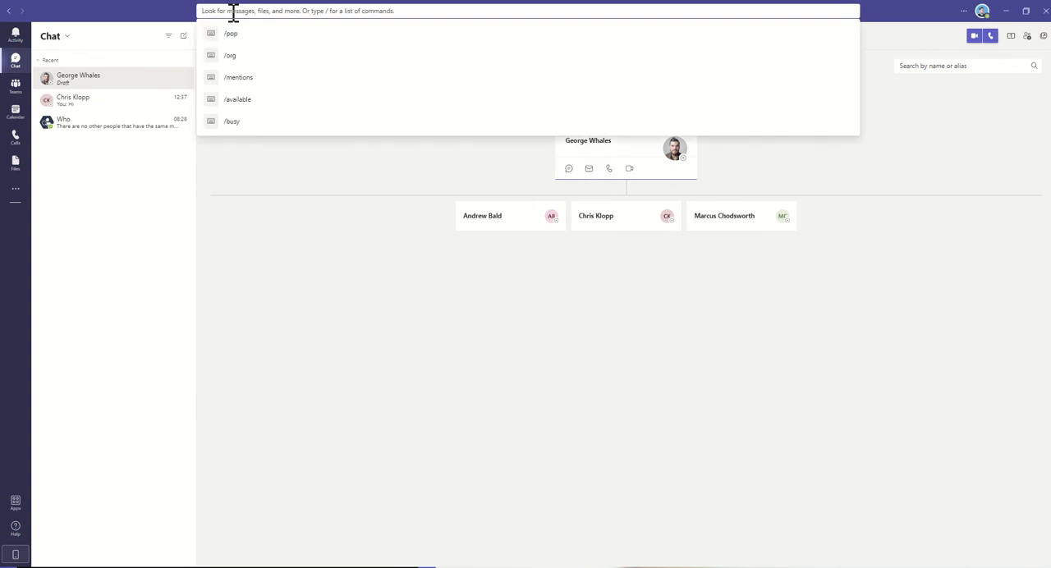
pyautogui.write('/')
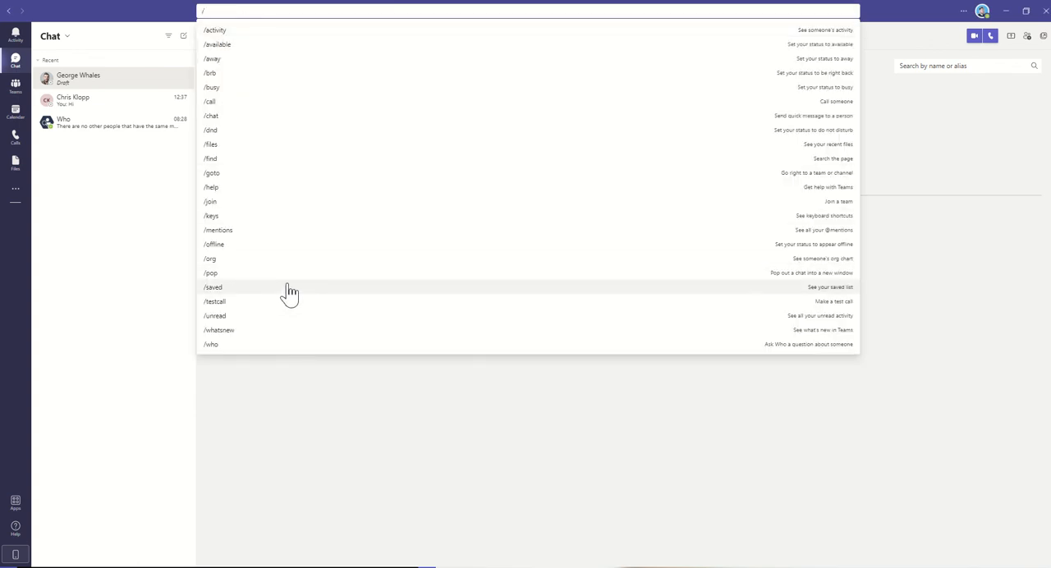
# - Save the Project Update post in Project X General for later via Save this message
pyautogui.click(15, 85)
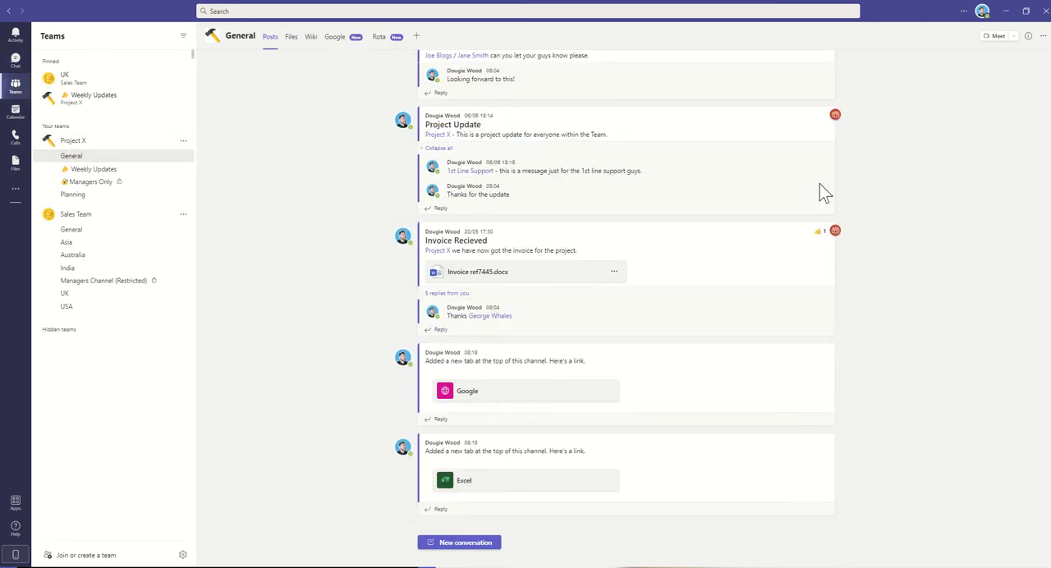
pyautogui.moveTo(623, 131)
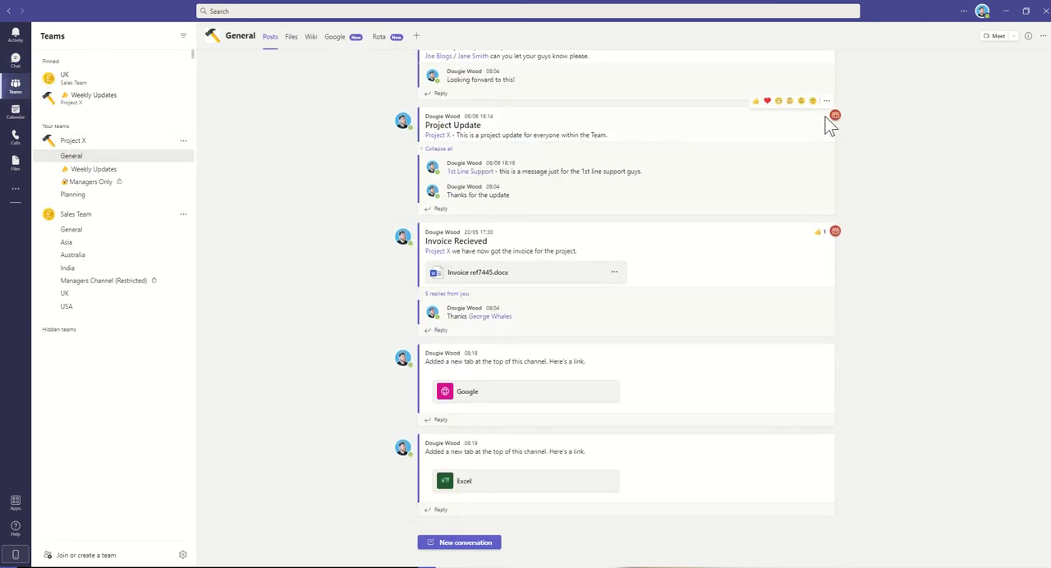
pyautogui.click(826, 102)
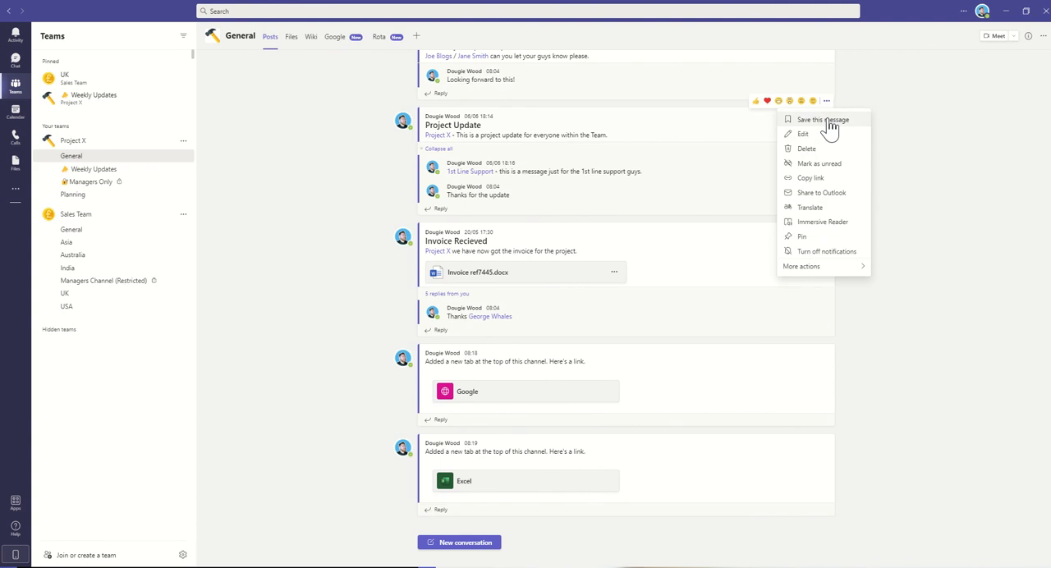
pyautogui.click(831, 120)
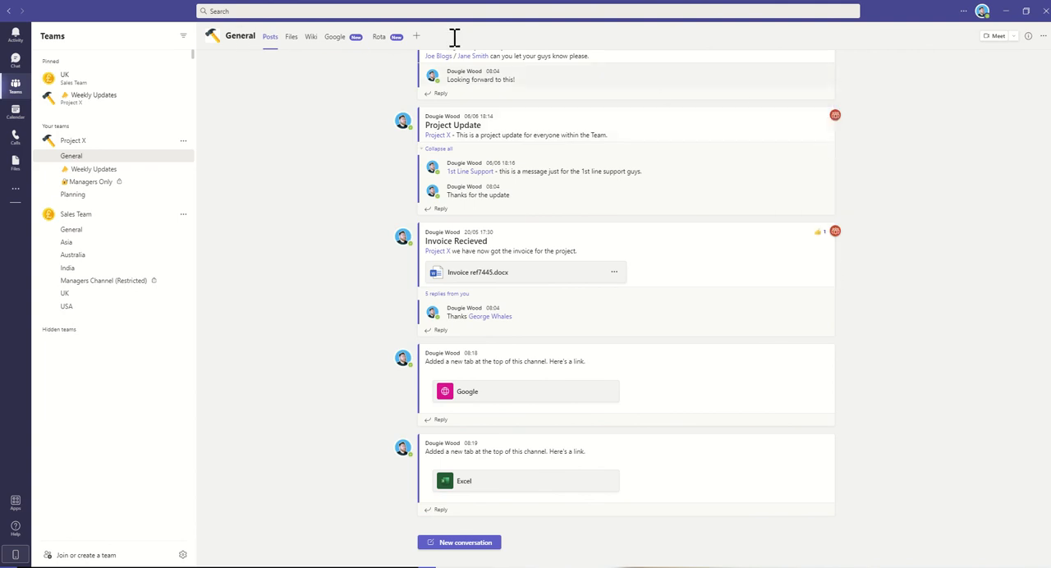
pyautogui.click(261, 11)
pyautogui.write('/')
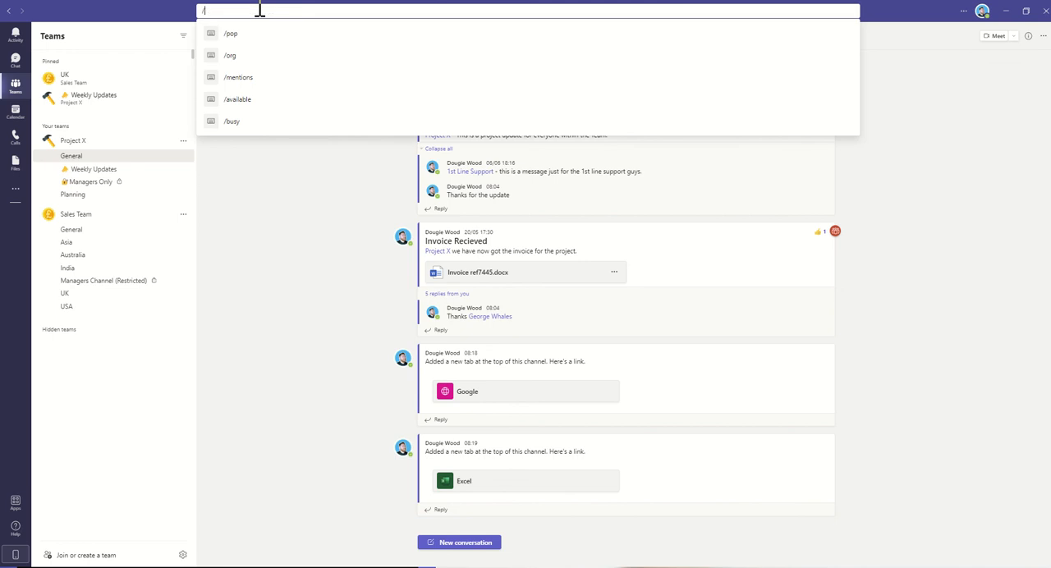
pyautogui.write('saved')
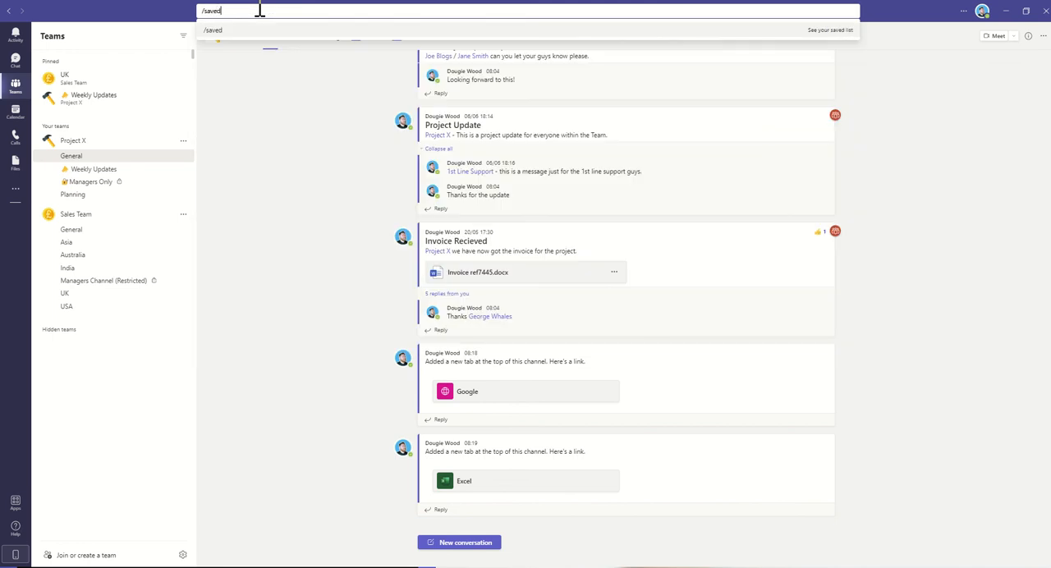
# - Run /saved and jump to the Invoice Recieved, Summer Party, Sales Team UK and Project Update posts
pyautogui.press('Return')
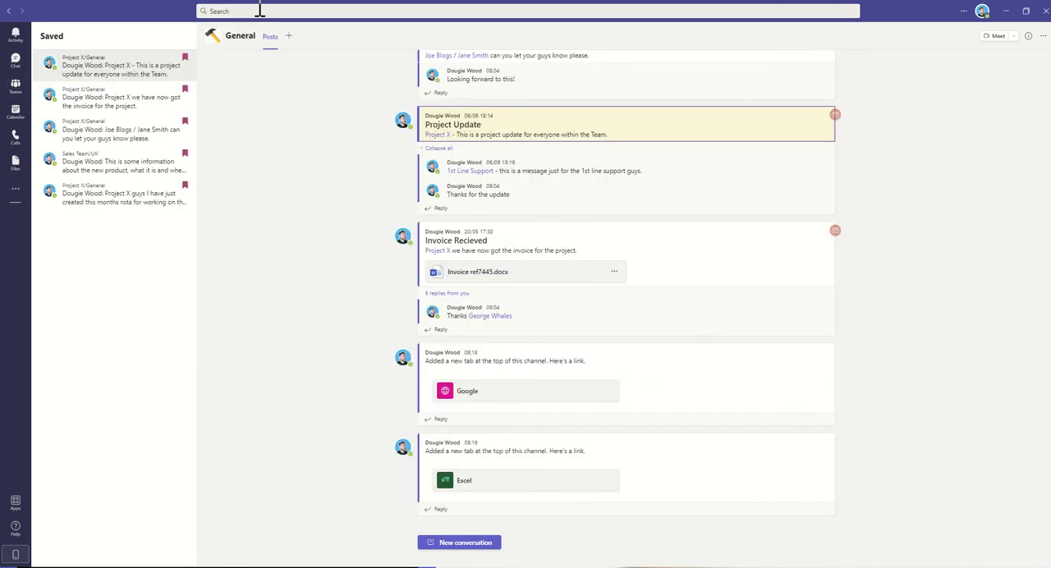
pyautogui.click(115, 101)
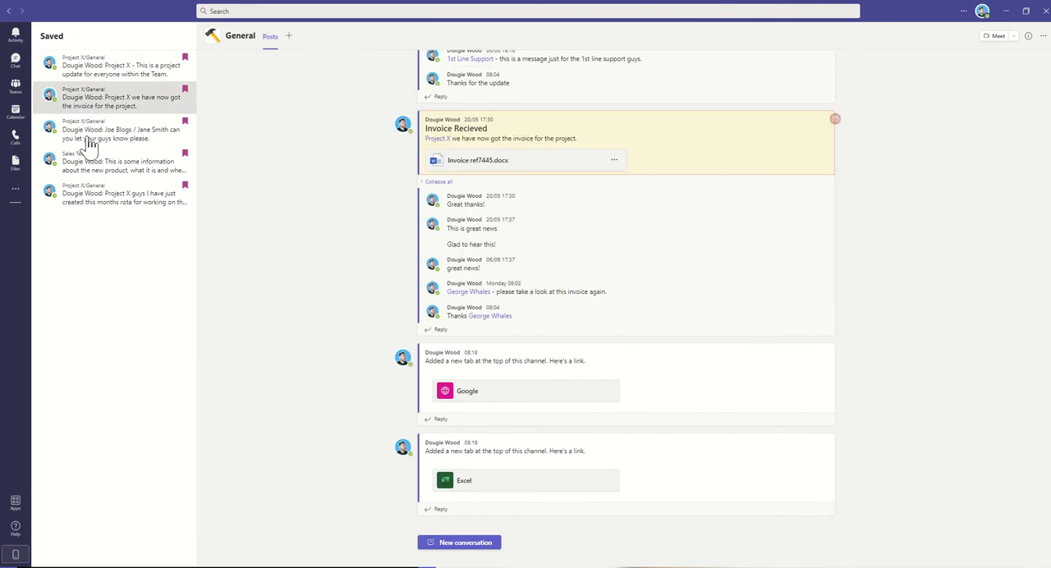
pyautogui.click(91, 133)
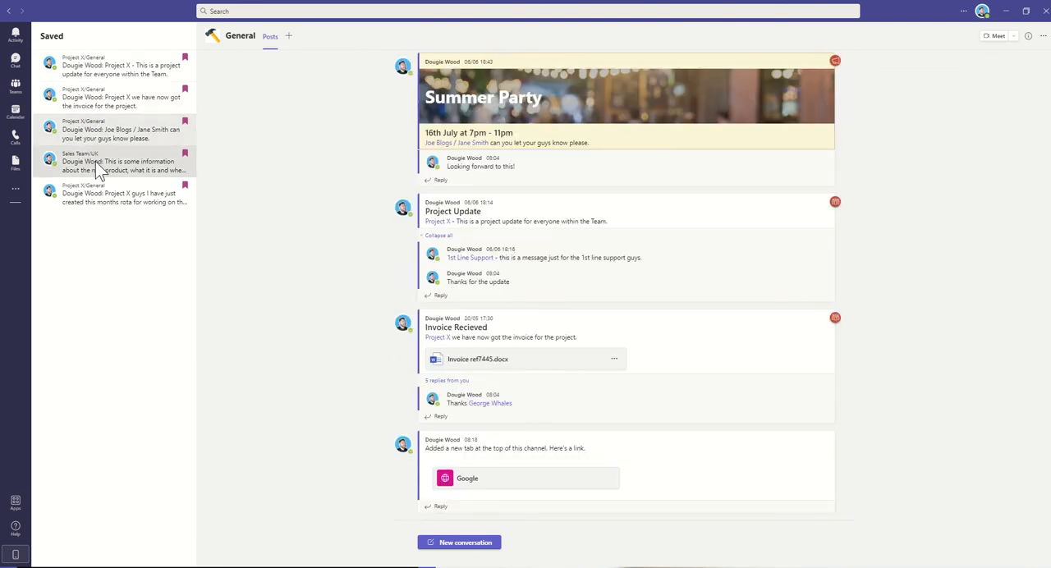
pyautogui.click(95, 163)
pyautogui.click(115, 70)
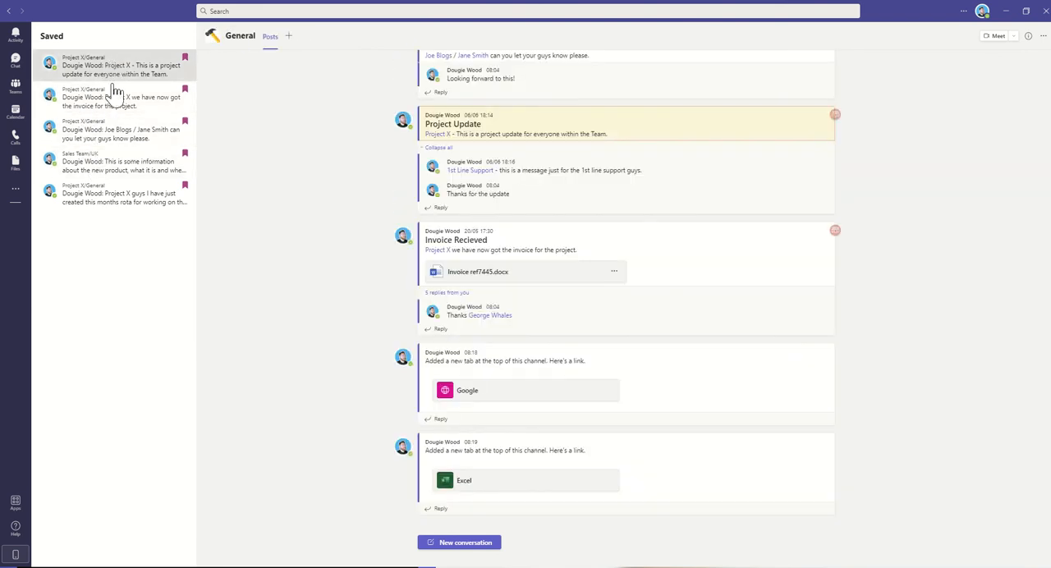
pyautogui.click(234, 11)
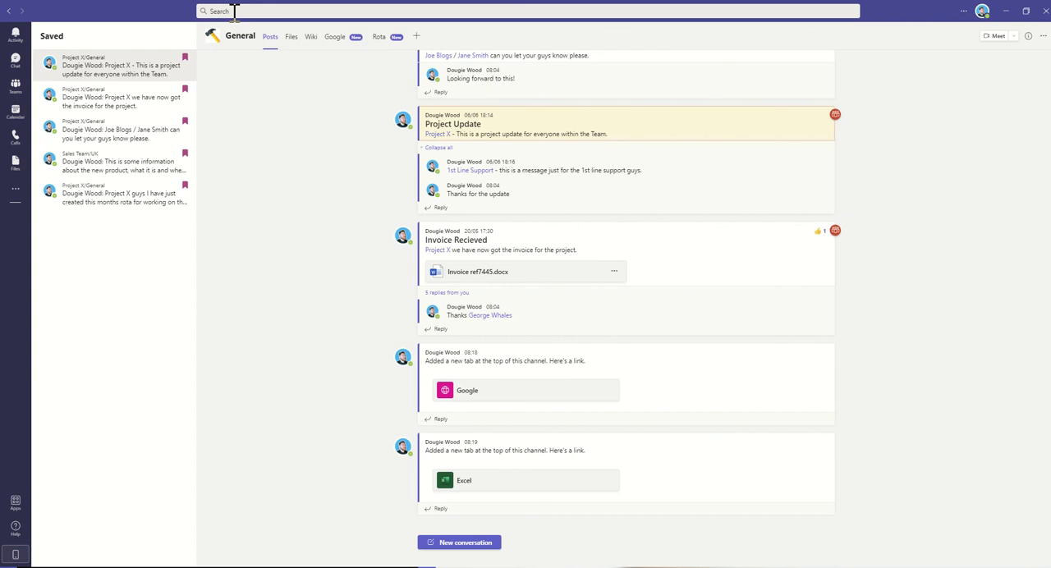
pyautogui.write('/')
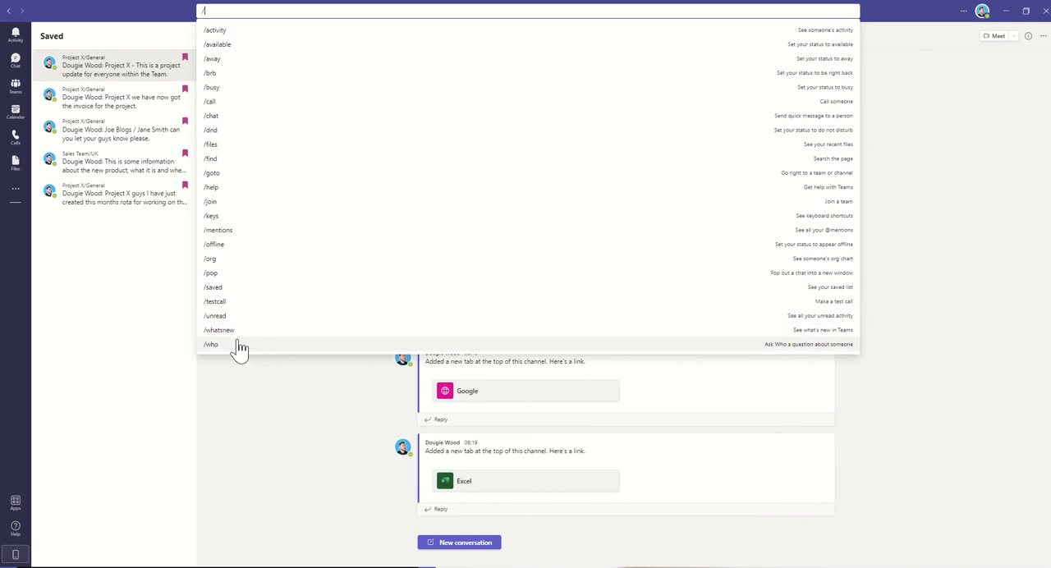
# - Choose /who from the command list to question the Who bot
pyautogui.click(241, 345)
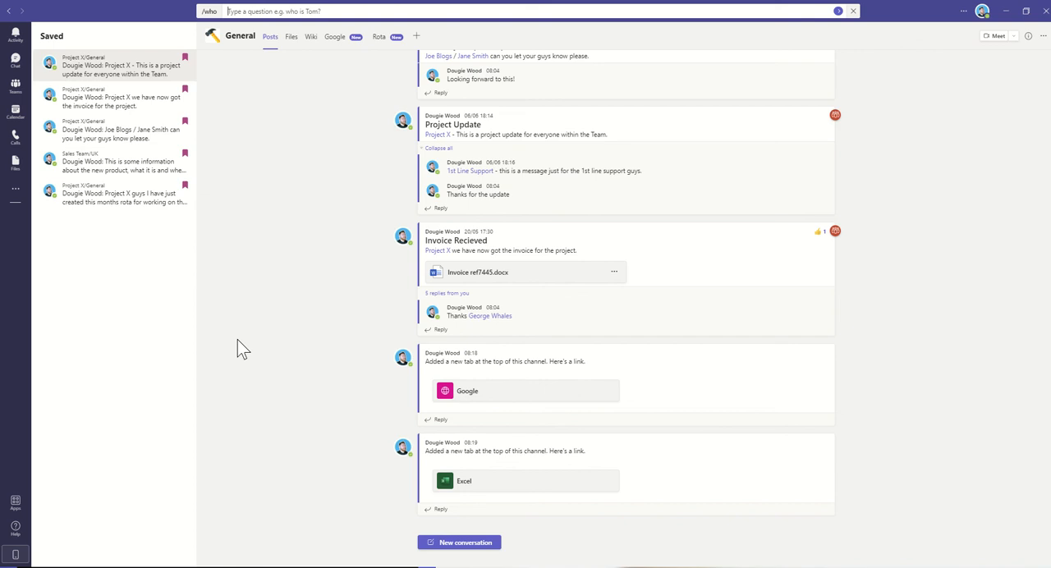
pyautogui.write('who is george')
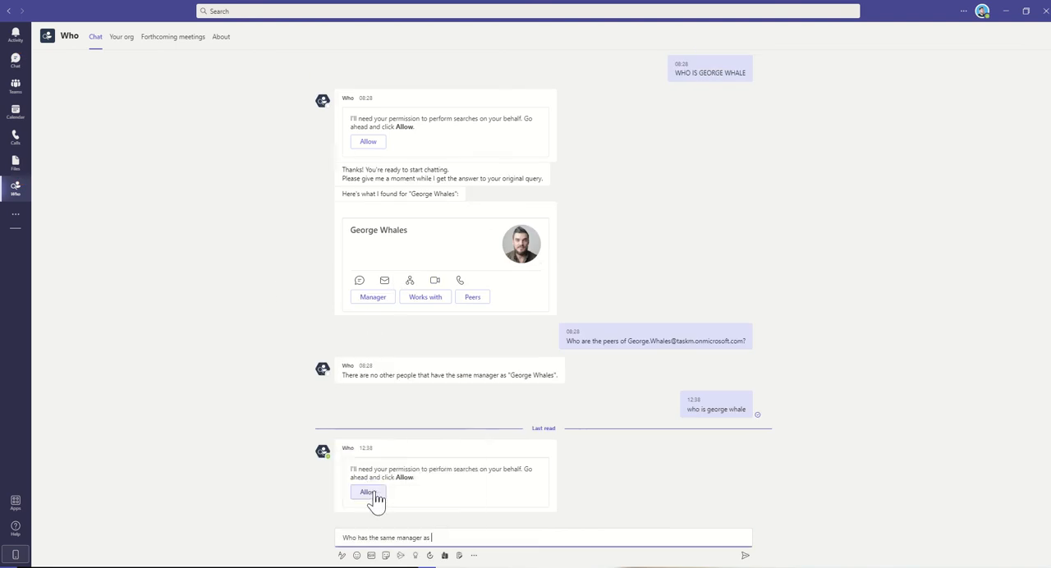
pyautogui.click(368, 492)
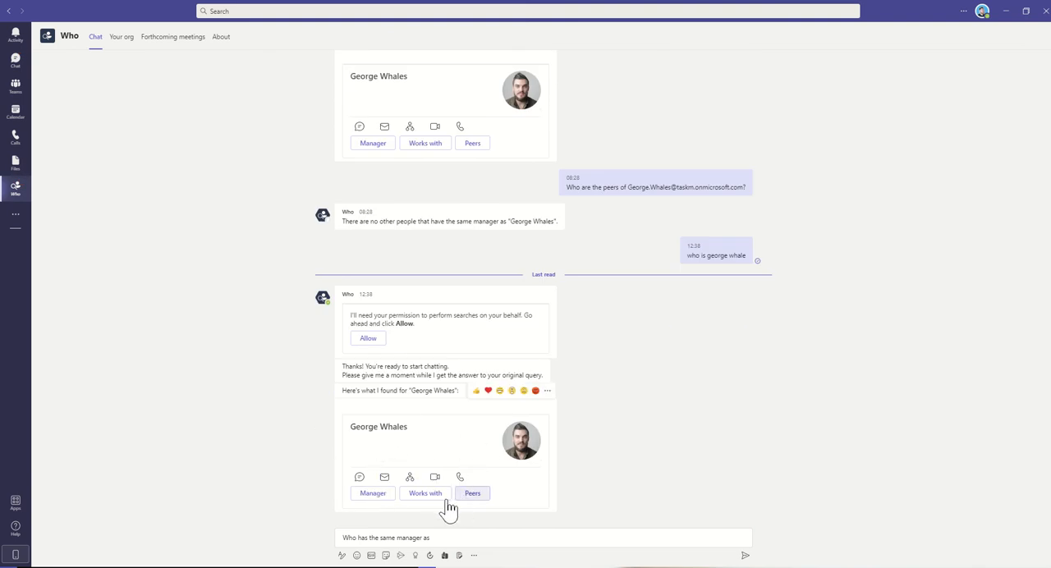
pyautogui.click(379, 495)
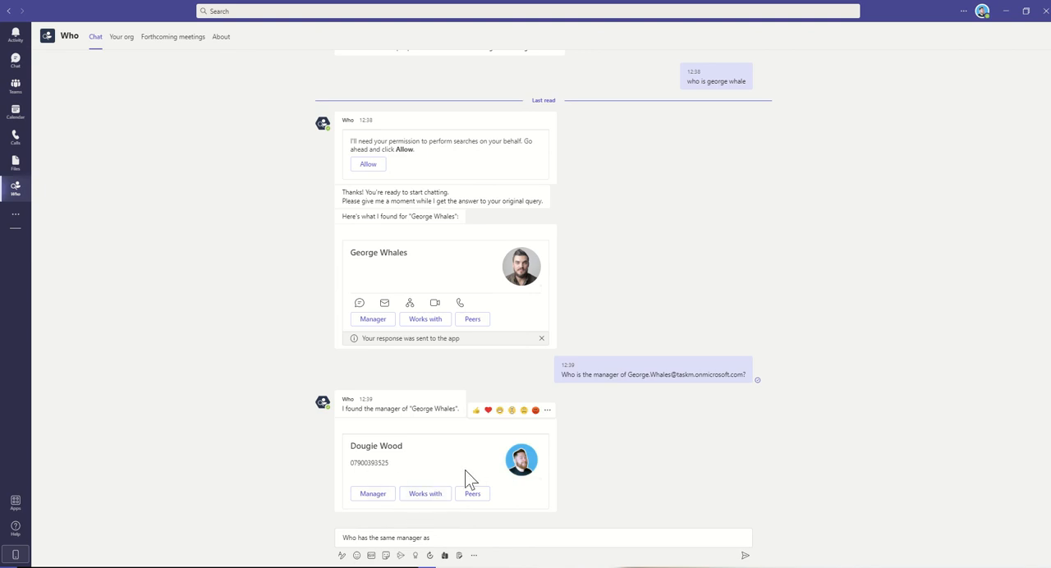
pyautogui.click(425, 494)
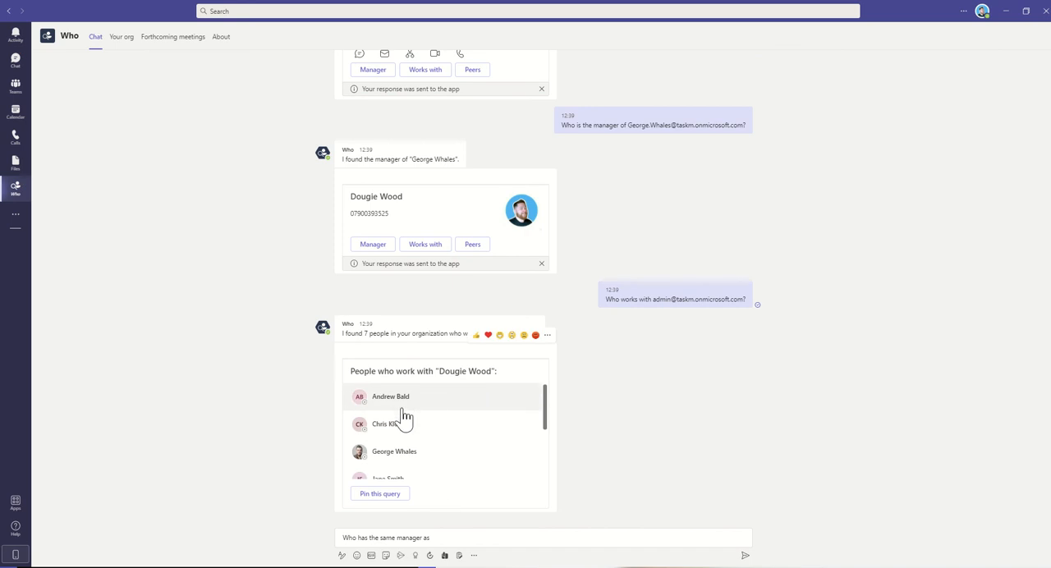
pyautogui.scroll(-3, 404, 417)
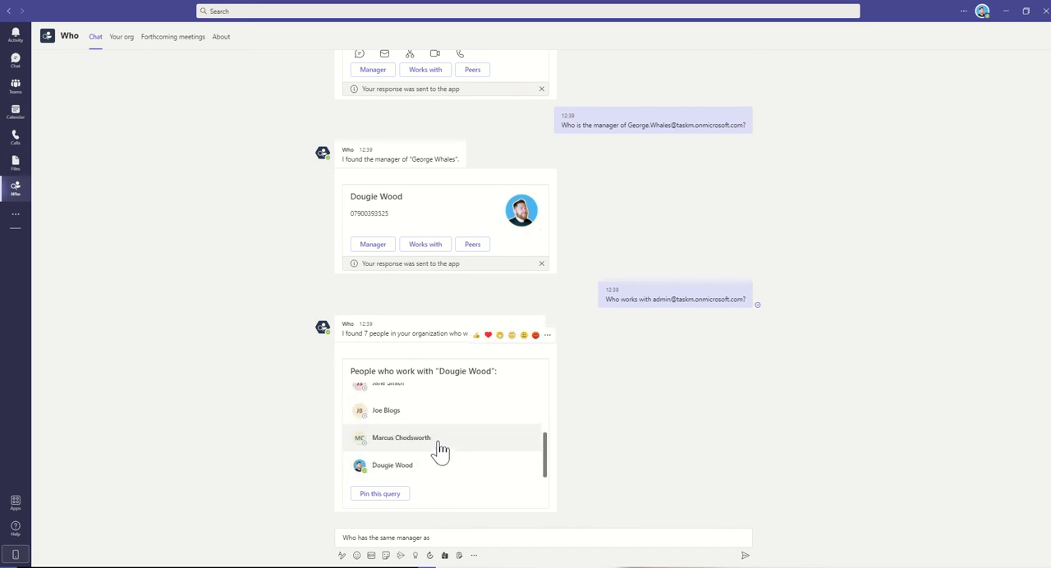
pyautogui.scroll(3, 435, 443)
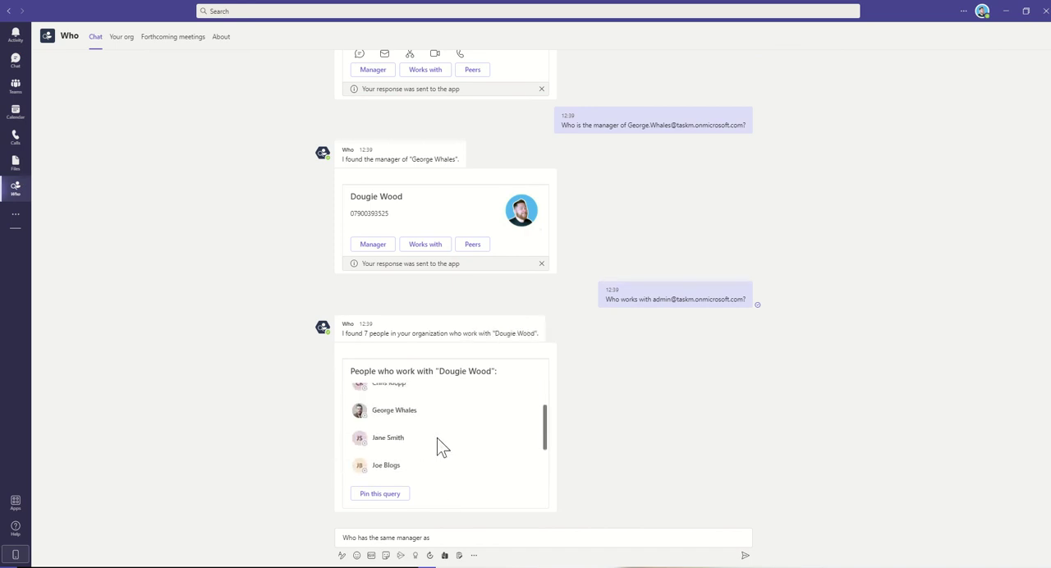
pyautogui.click(387, 438)
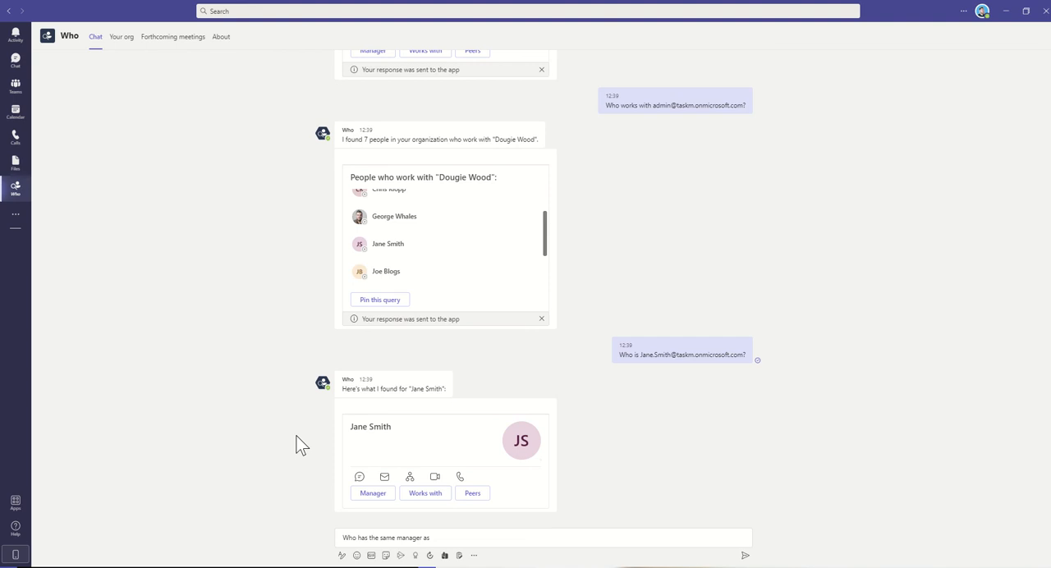
# - Erase the draft 'Who has the same manager as' question and dismiss the Who suggestions popup
pyautogui.click(367, 537)
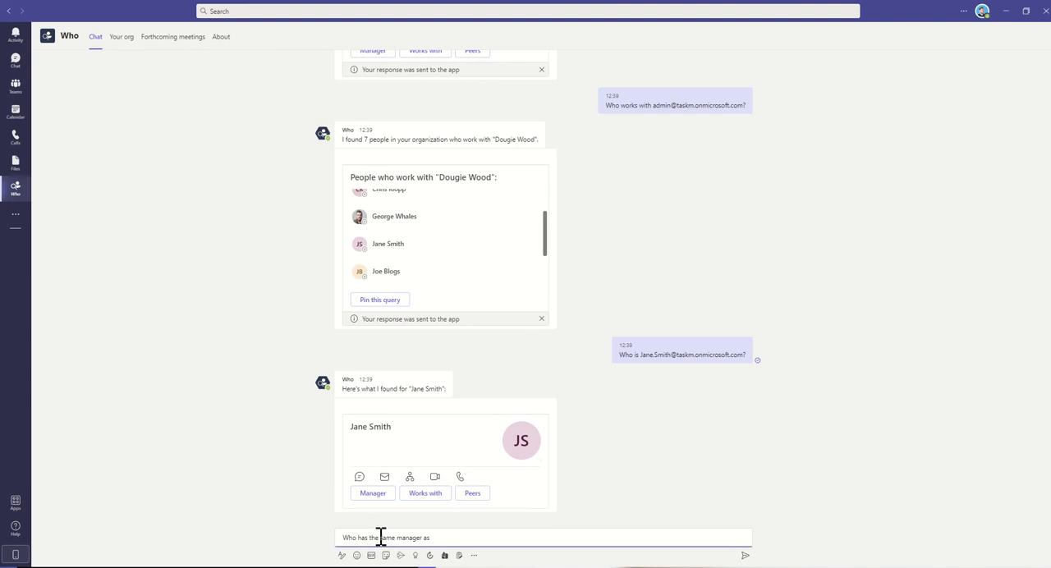
pyautogui.click(271, 427)
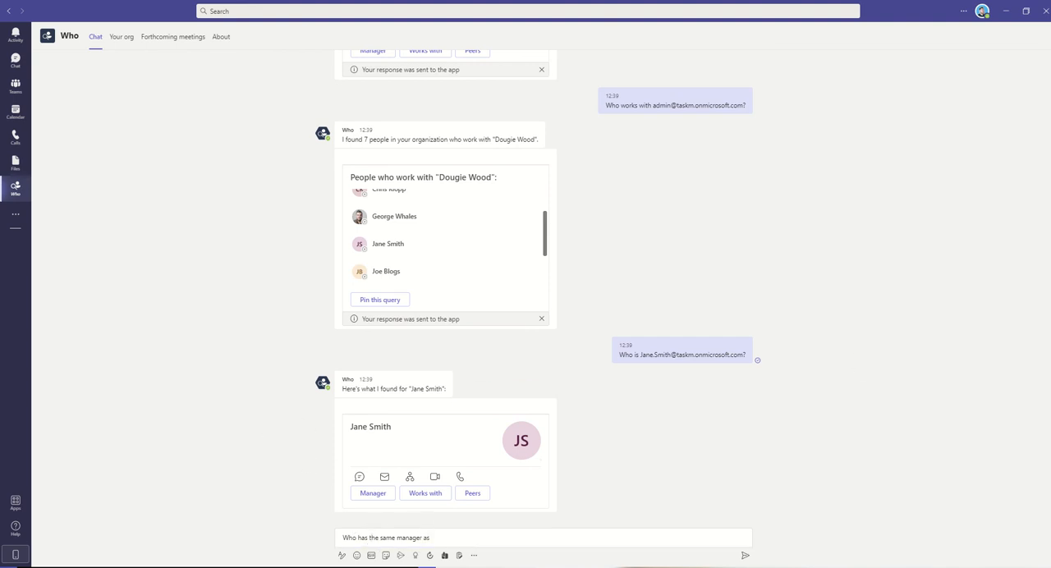
pyautogui.hotkey('ctrl', 'a')
pyautogui.press('BackSpace')
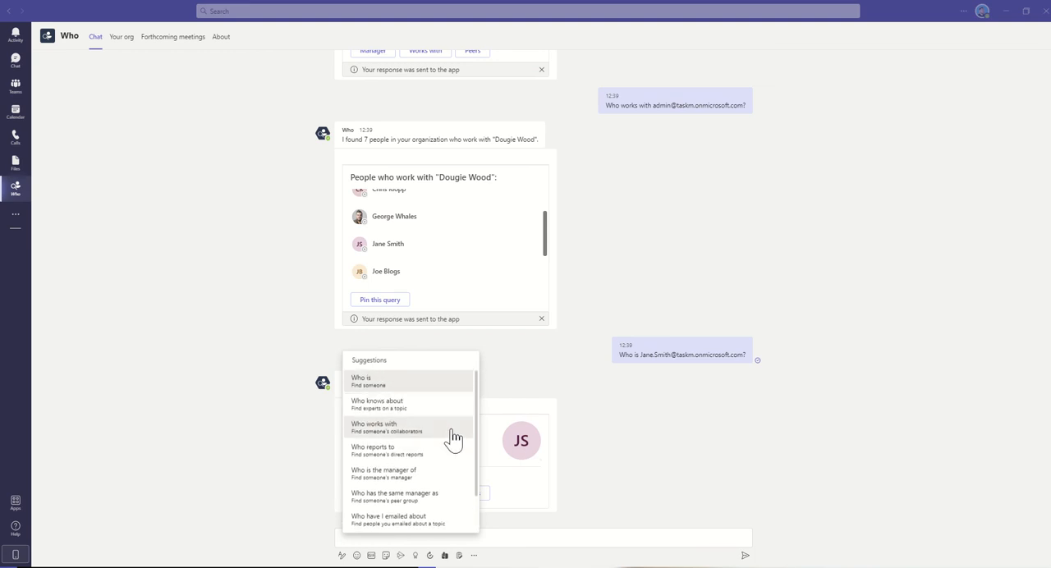
pyautogui.scroll(-2, 454, 437)
pyautogui.scroll(-1, 454, 437)
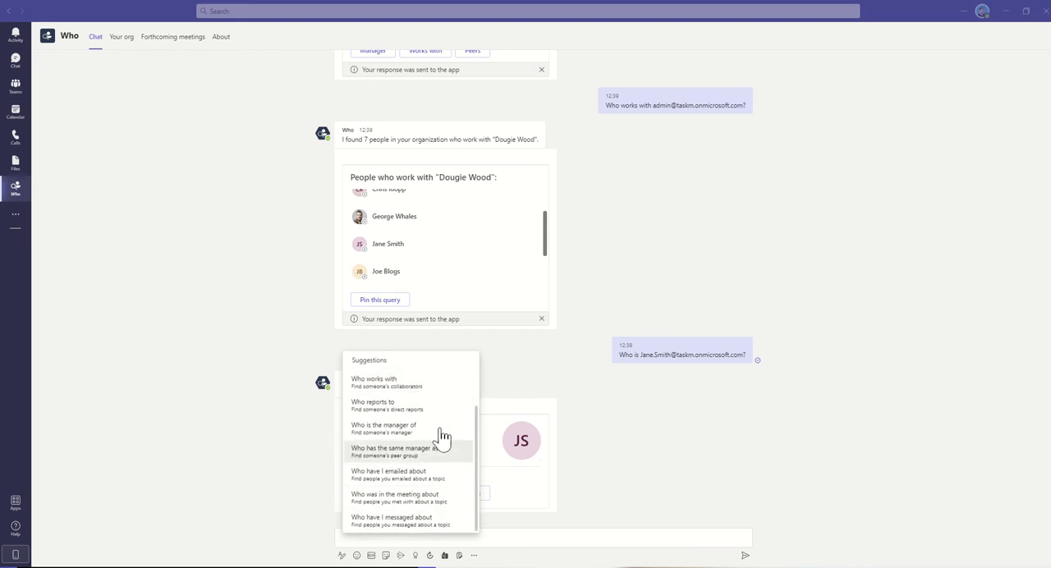
pyautogui.click(515, 380)
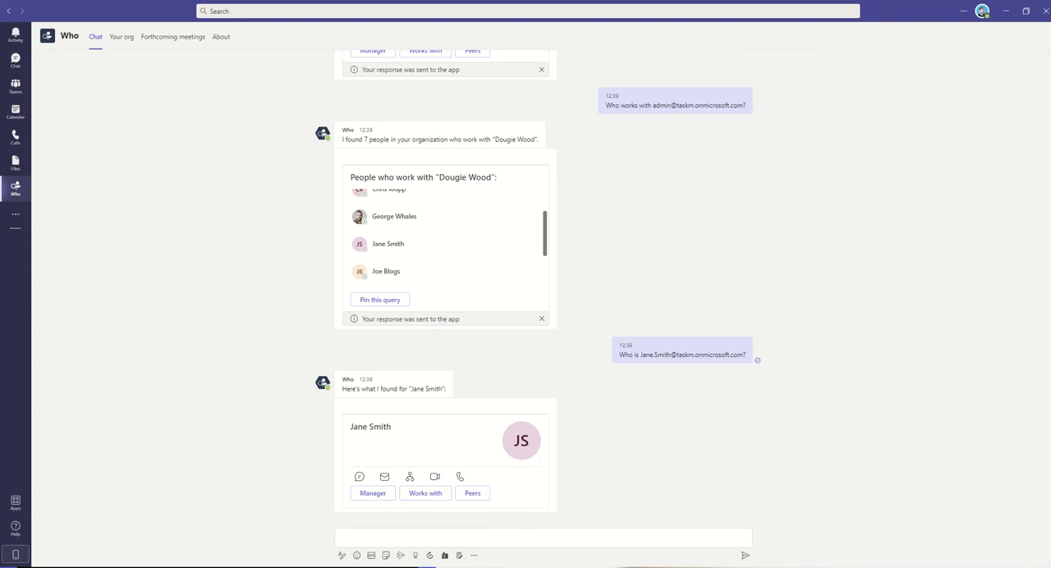